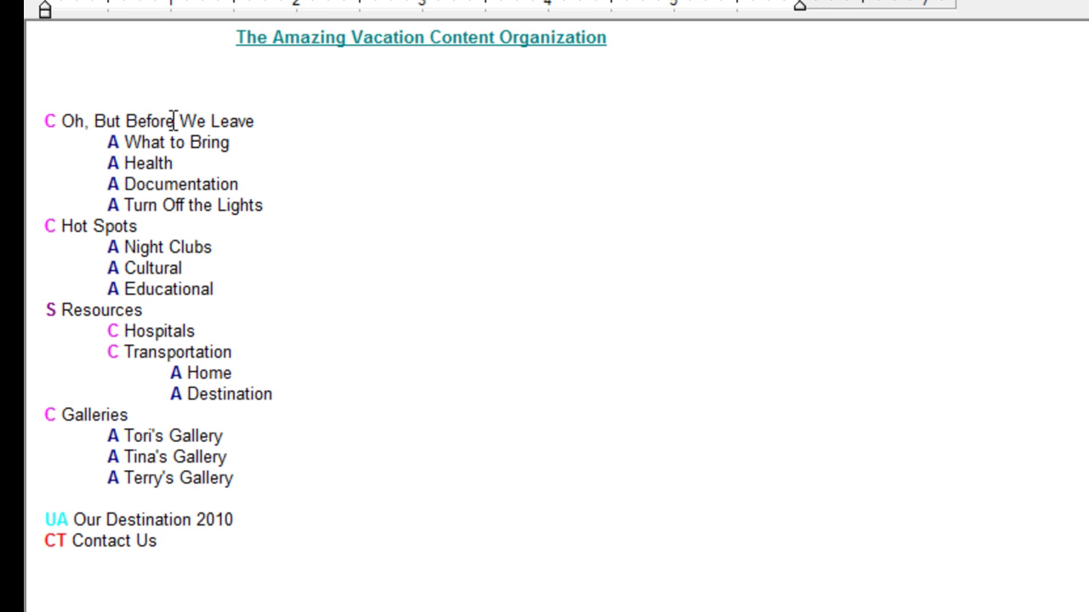
- Point out the What to Bring, Documentation, Night Clubs, Home, Destination and Tori's Gallery articles
click(130, 143)
click(176, 183)
click(159, 242)
click(204, 371)
click(204, 393)
click(210, 379)
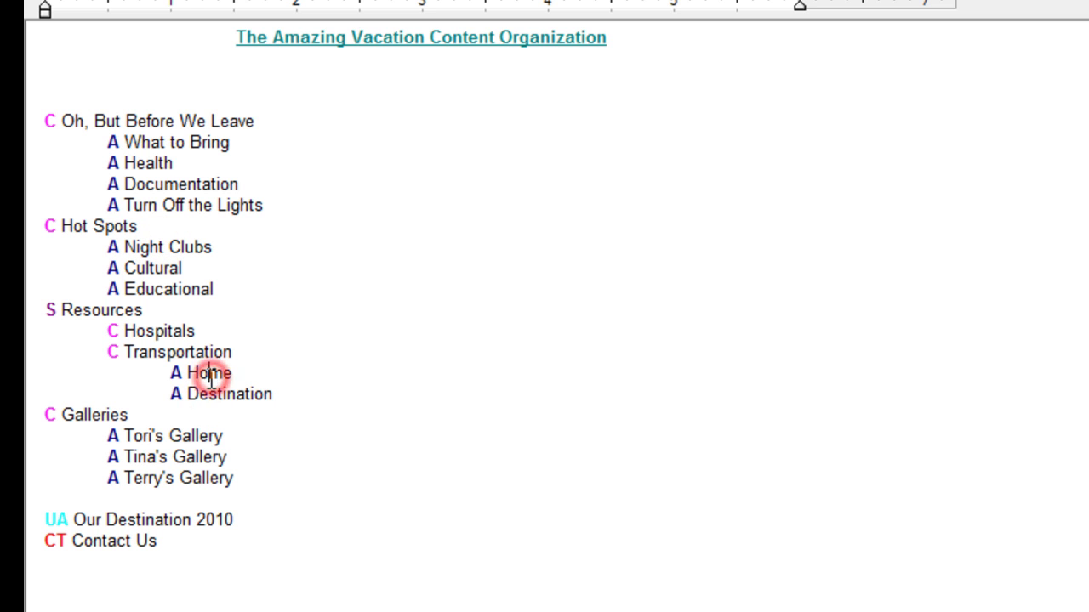
click(182, 438)
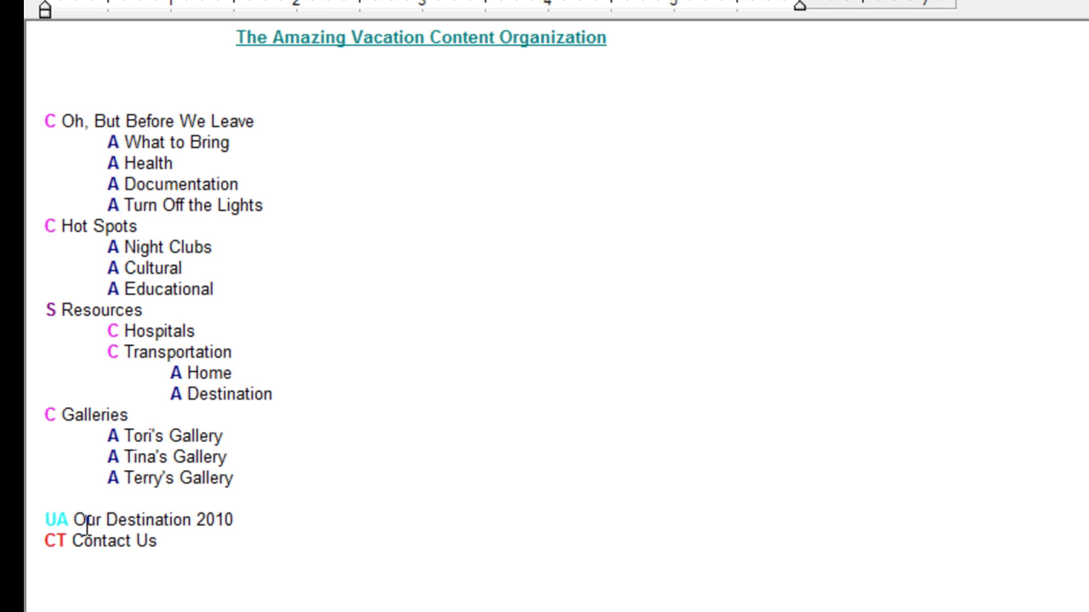
- Highlight the Contact Us and Our Destination 2010 lines, the S Resources line and Hospitals
click(83, 545)
mouse_move(45, 543)
mouse_down()
mouse_move(66, 549)
mouse_move(68, 525)
mouse_up()
triple_click(75, 521)
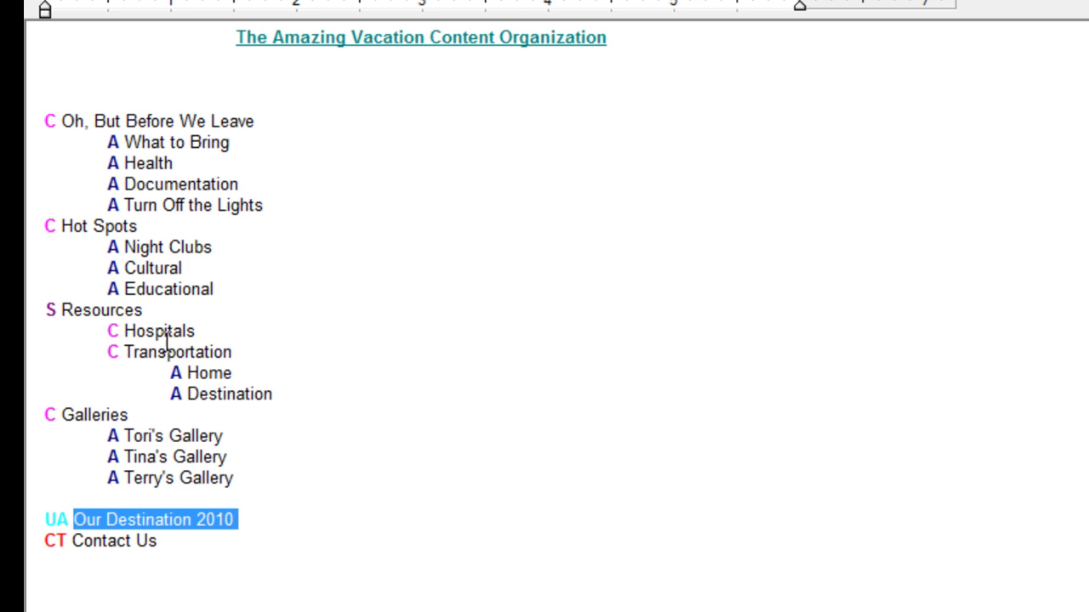
double_click(51, 310)
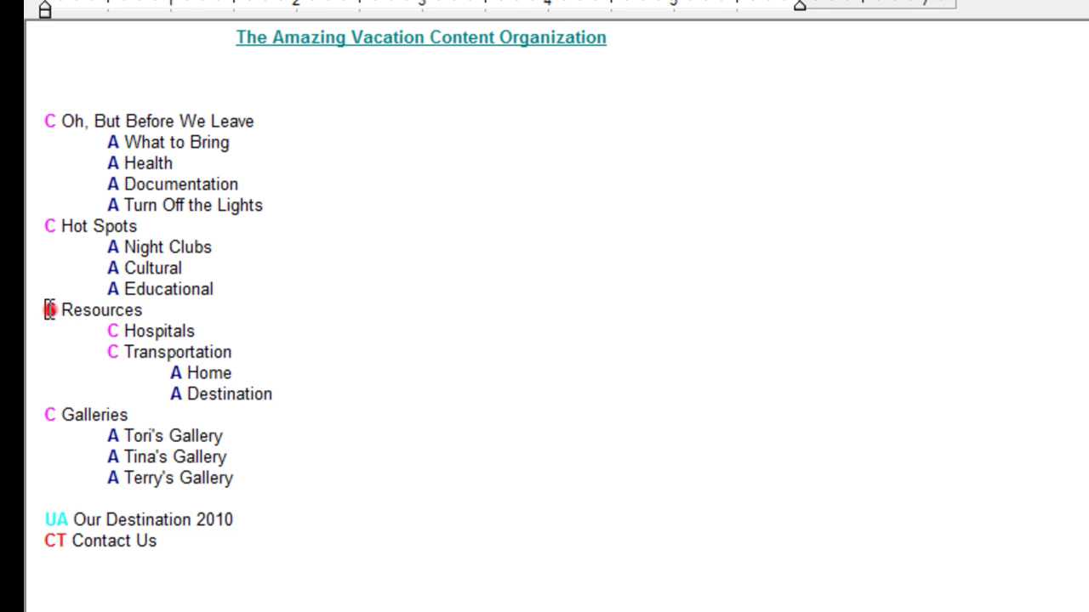
drag(51, 310, 138, 312)
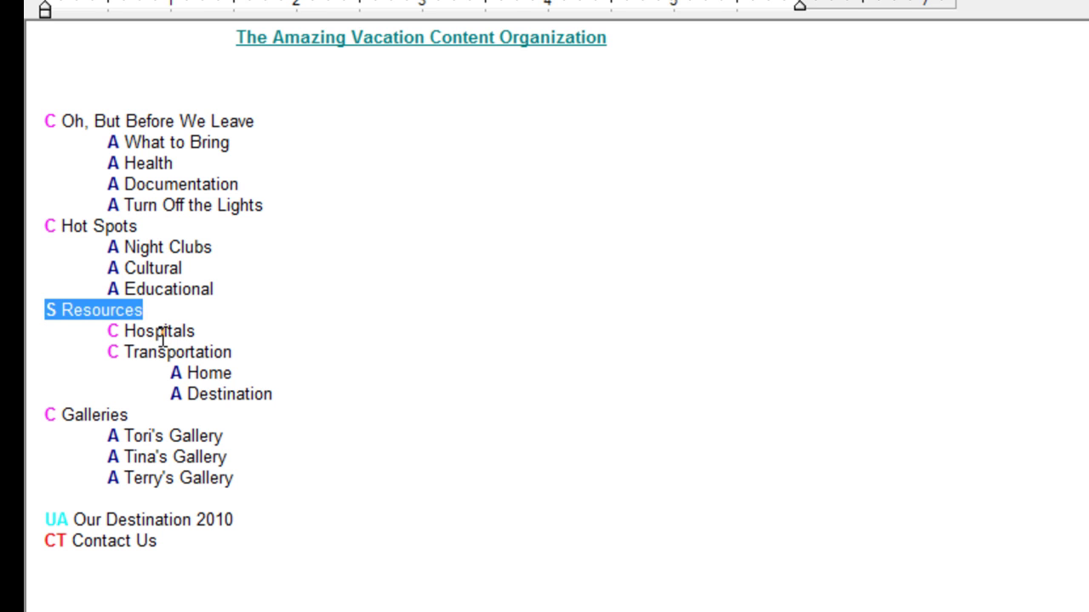
click(162, 334)
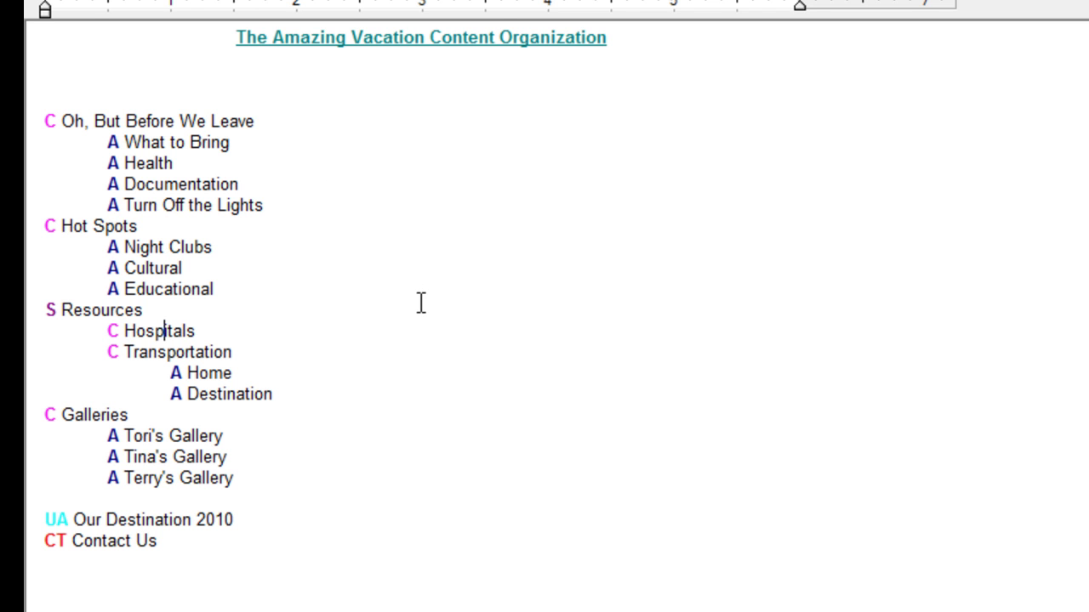
- Scroll to the starred outline and select the Oh, But Before We Leave category and Pre-Trip heading
scroll(420, 303, down, 4)
scroll(418, 306, down, 4)
scroll(418, 306, down, 6)
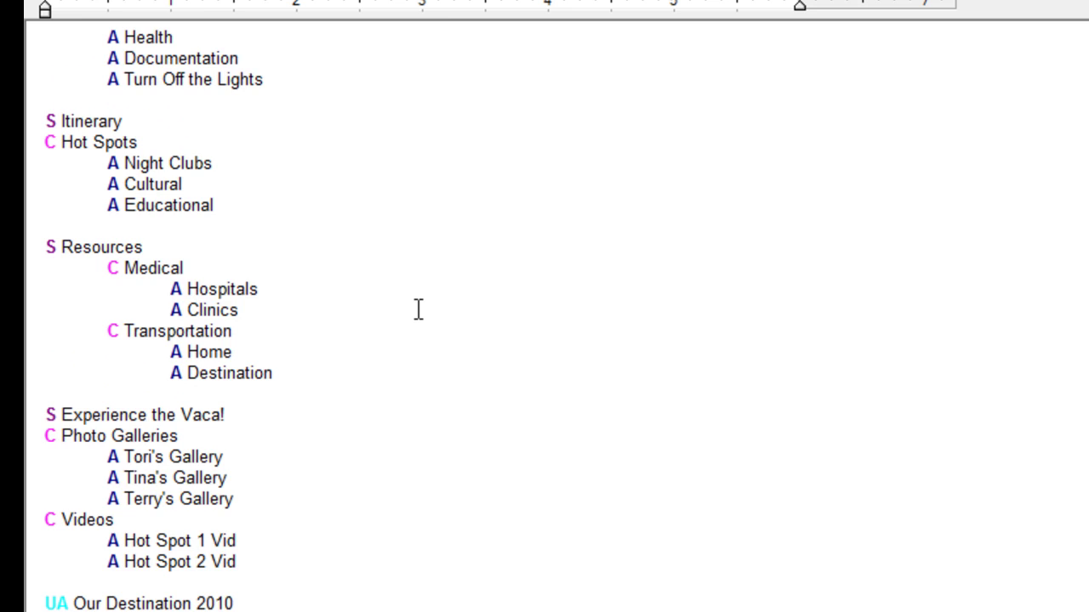
scroll(418, 308, up, 2)
scroll(418, 309, up, 2)
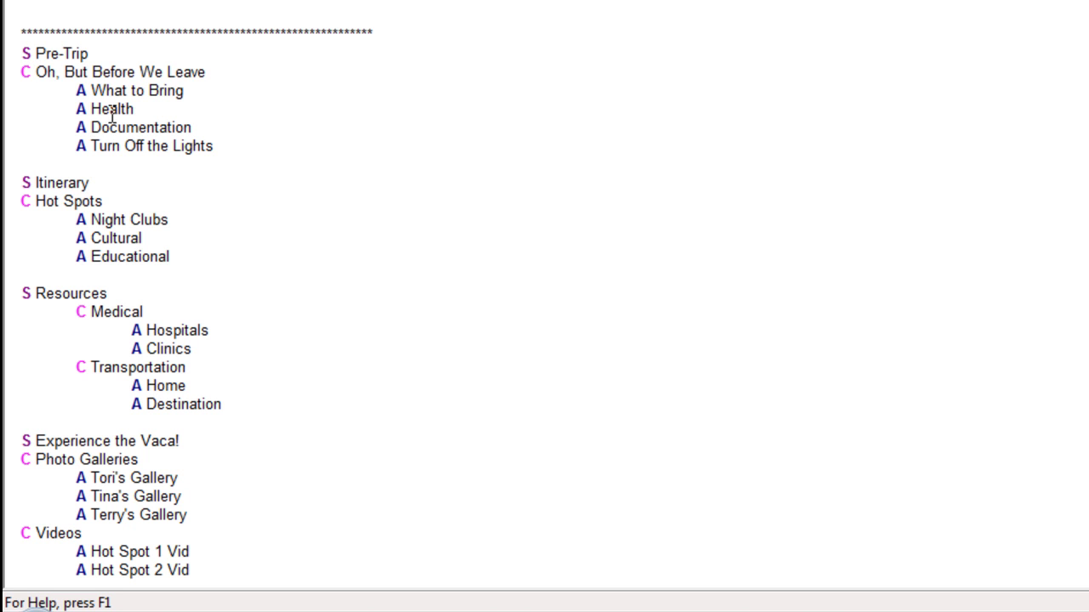
drag(35, 72, 224, 80)
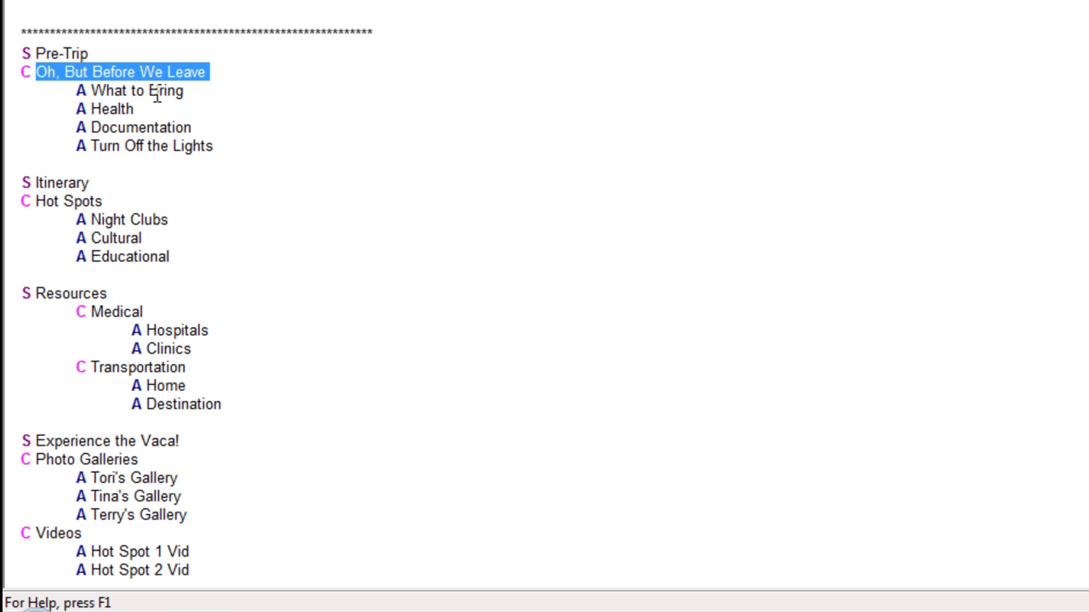
click(99, 73)
drag(88, 53, 25, 55)
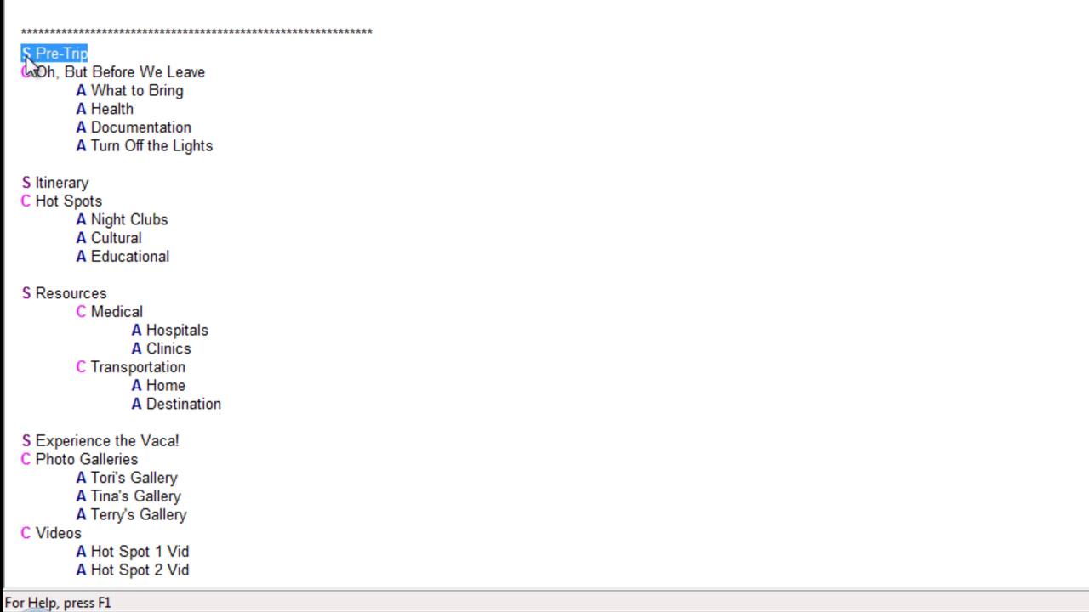
- Point out Cultural, Night Clubs, Medical and Transportation, then select the S Resources heading
click(125, 238)
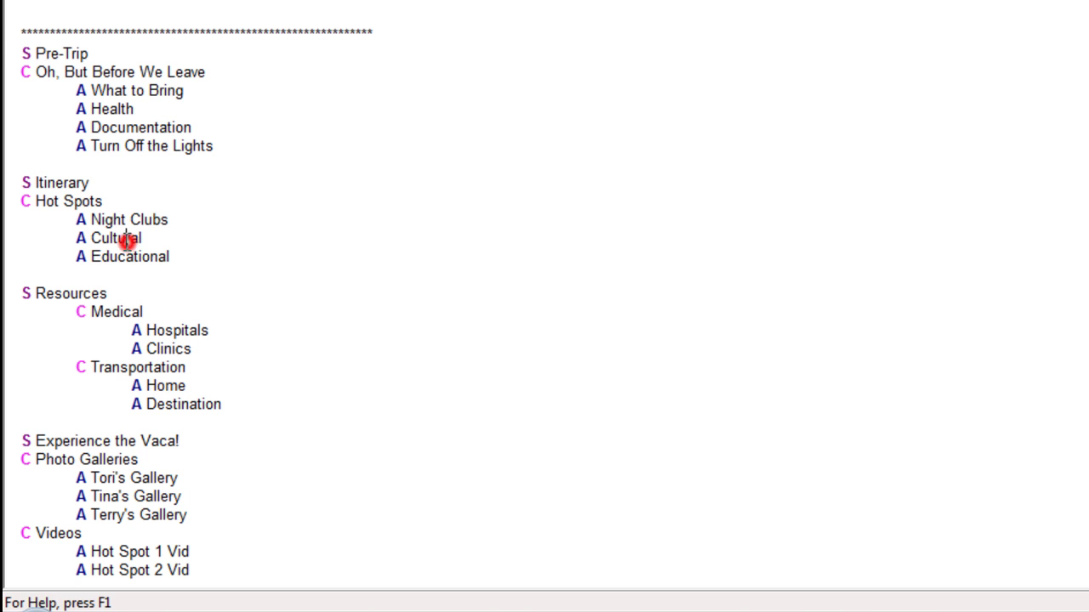
click(130, 220)
click(109, 312)
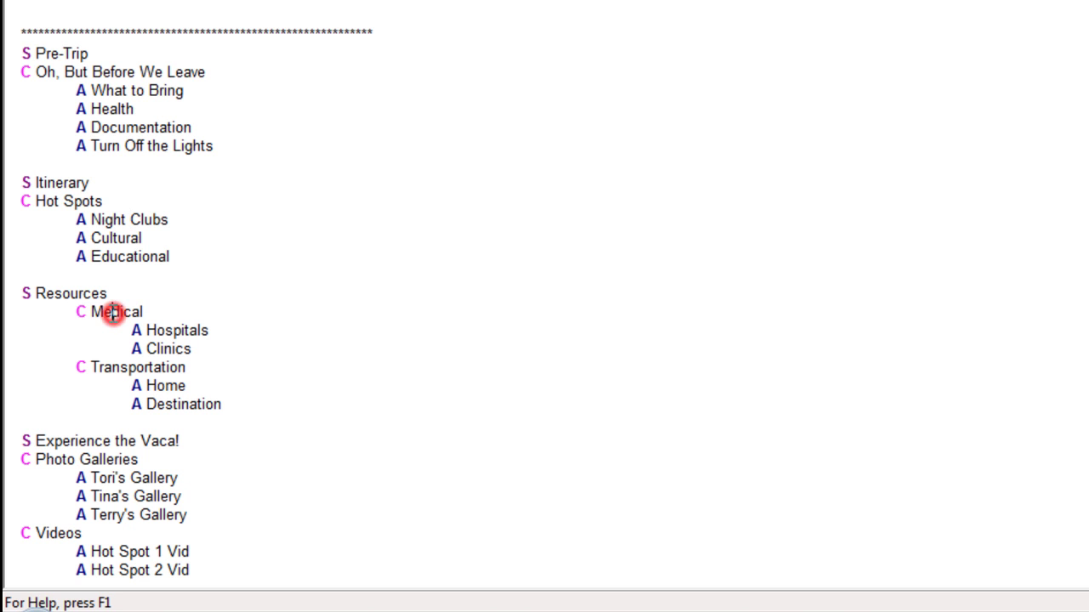
click(117, 367)
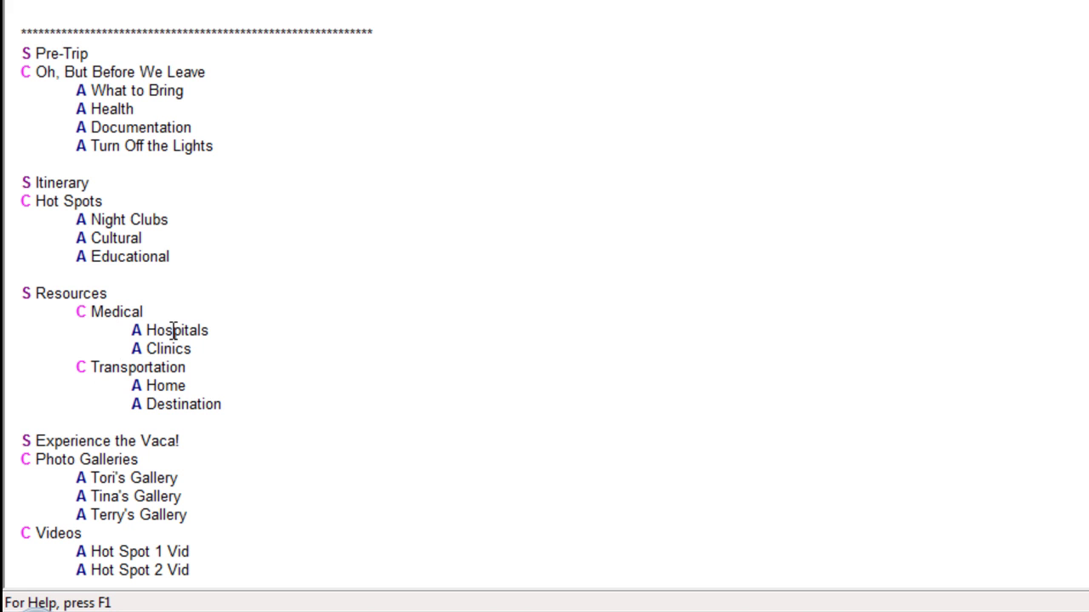
drag(107, 294, 21, 294)
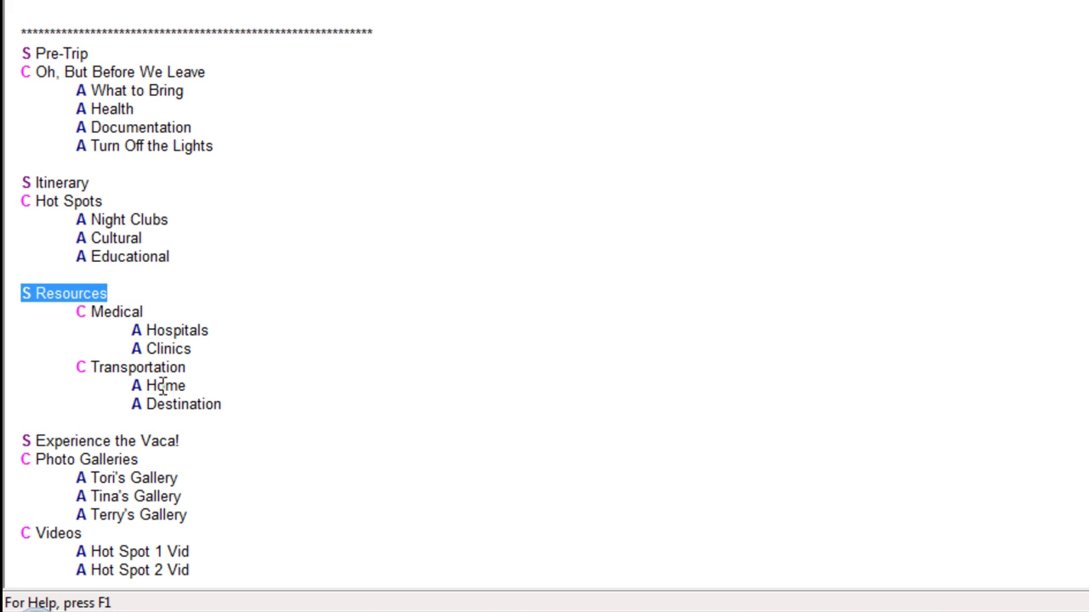
- Scroll down and point out the Photo Galleries category and Hot Spot 1 Vid article
scroll(162, 386, down, 2)
scroll(163, 386, down, 1)
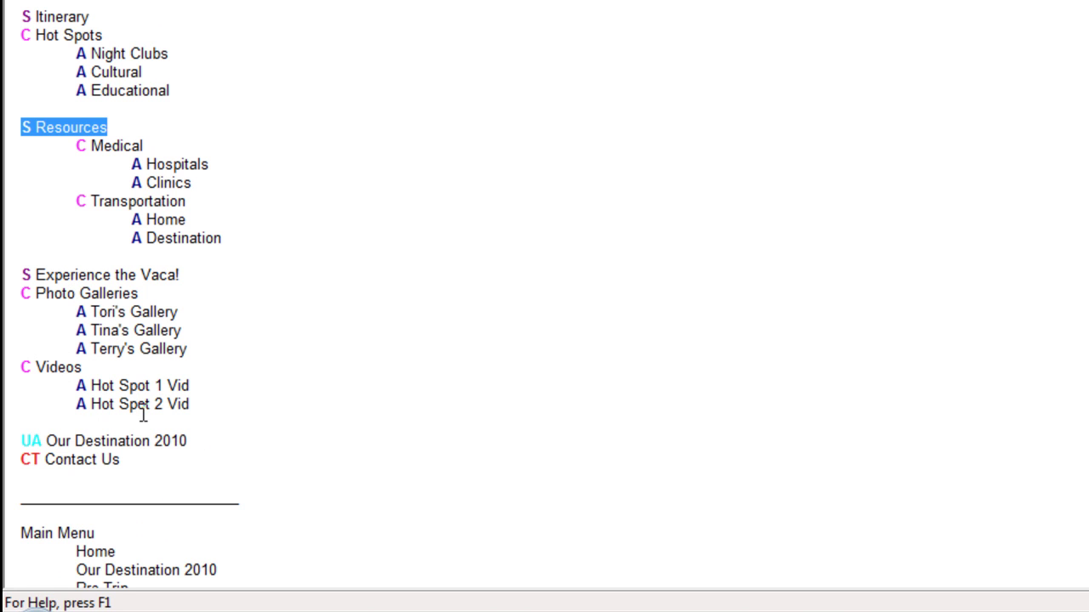
click(122, 294)
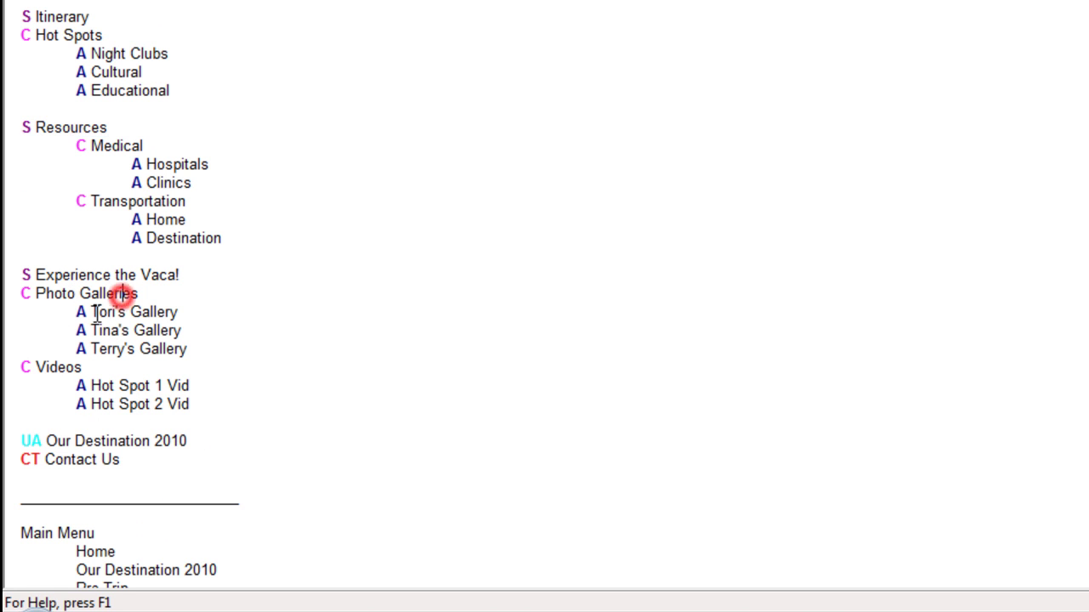
click(67, 378)
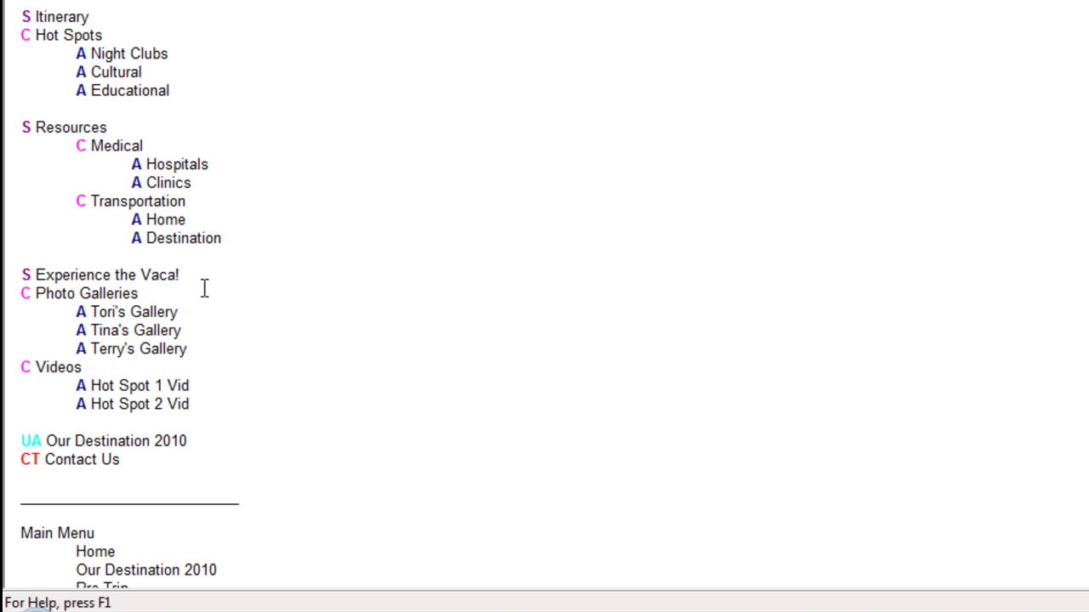
- Select the Experience the Vaca! heading and point out the Our Destination 2010 and Contact Us entries
drag(192, 275, 26, 273)
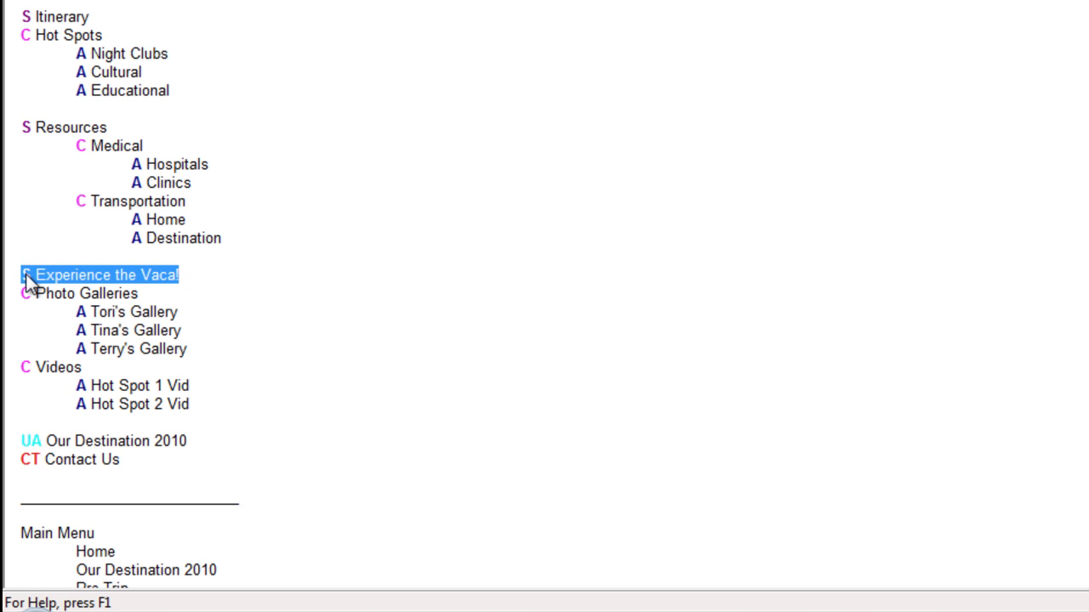
click(102, 443)
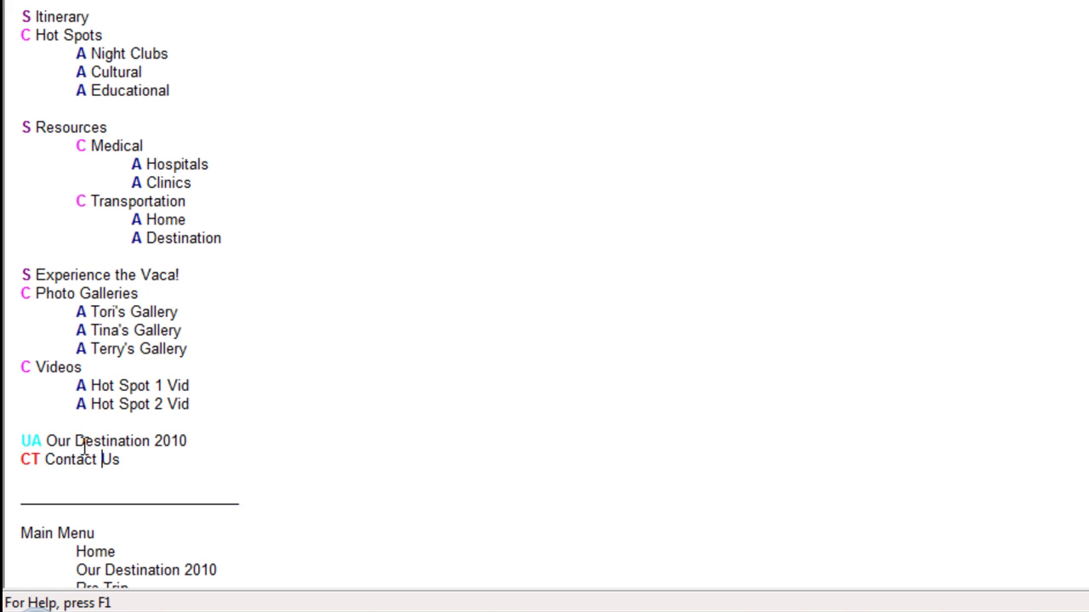
click(46, 440)
click(62, 466)
- Point out the Main Menu's Home and Our Destination 2010 items and highlight Pre-Trip through Experience the Vaca!
scroll(157, 418, down, 1)
scroll(158, 419, down, 2)
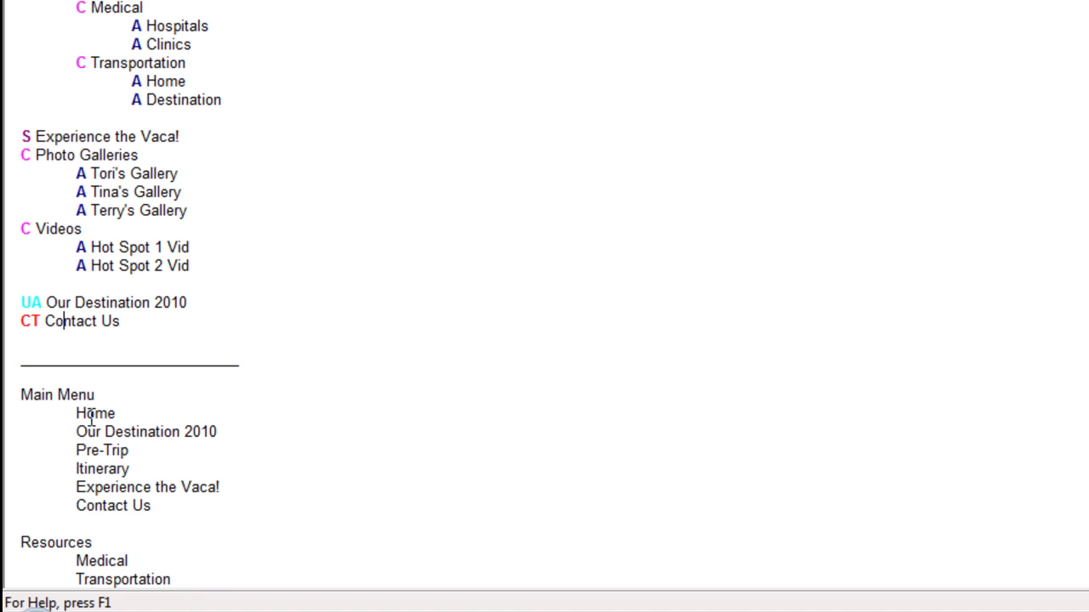
click(94, 413)
click(105, 432)
drag(77, 451, 223, 487)
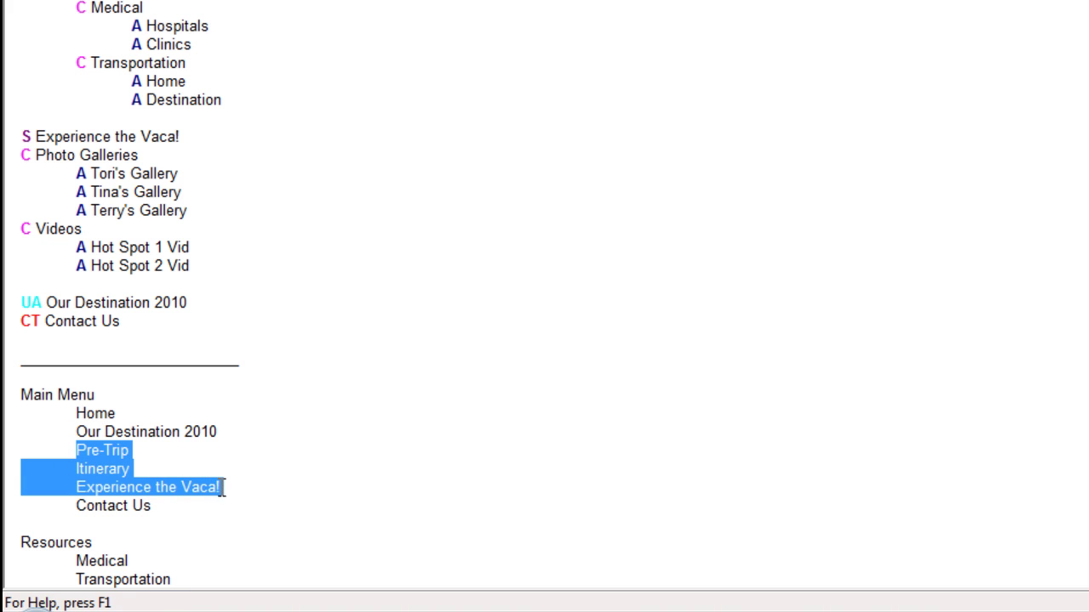
click(143, 505)
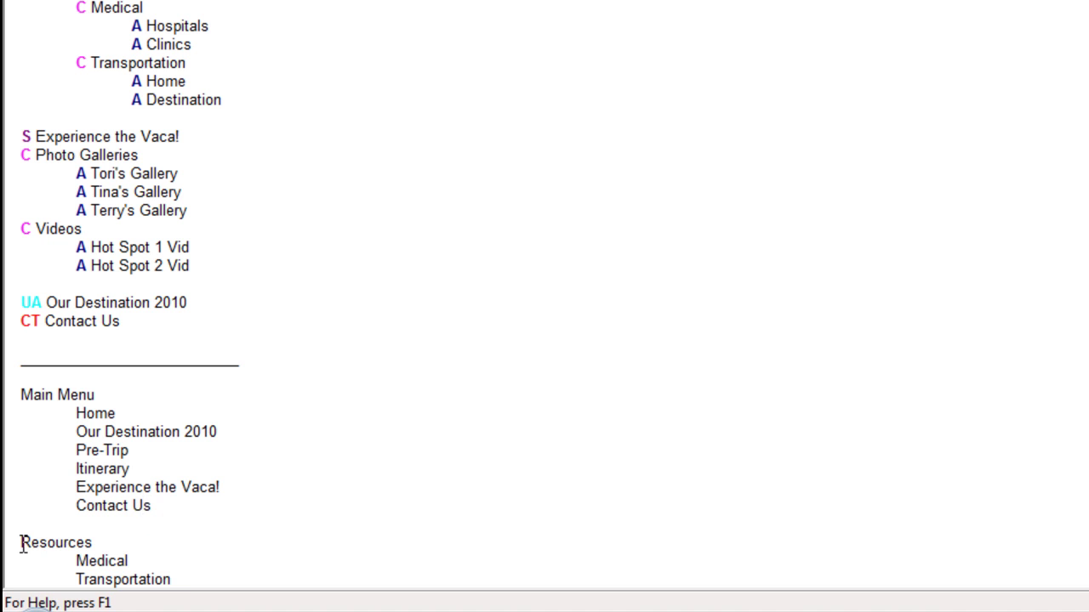
- Point out the Medical and Transportation entries in the Resources menu
click(101, 559)
click(112, 582)
click(107, 556)
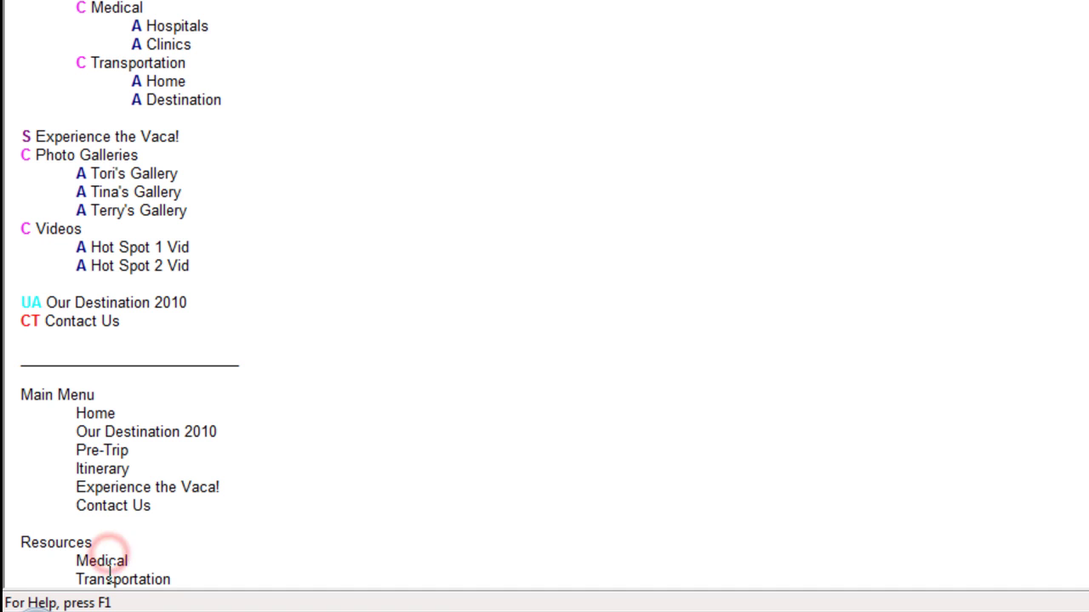
click(113, 579)
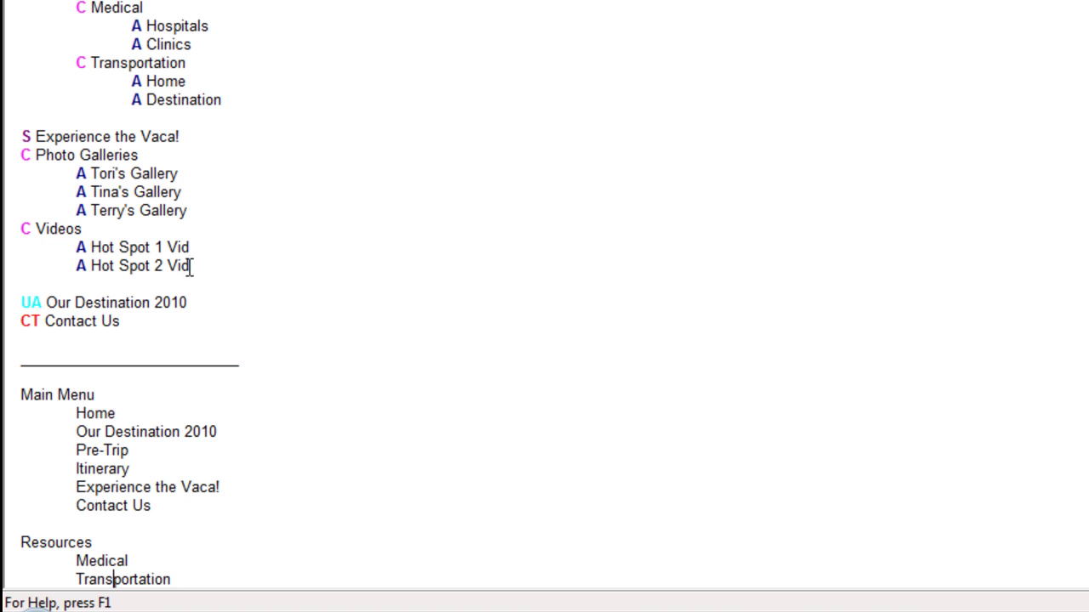
click(60, 231)
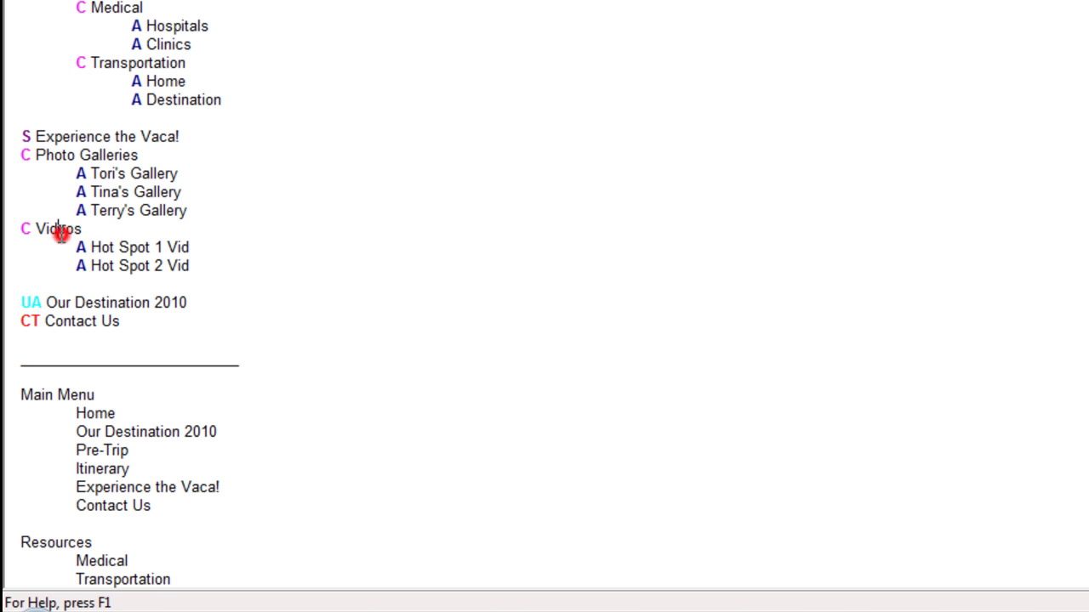